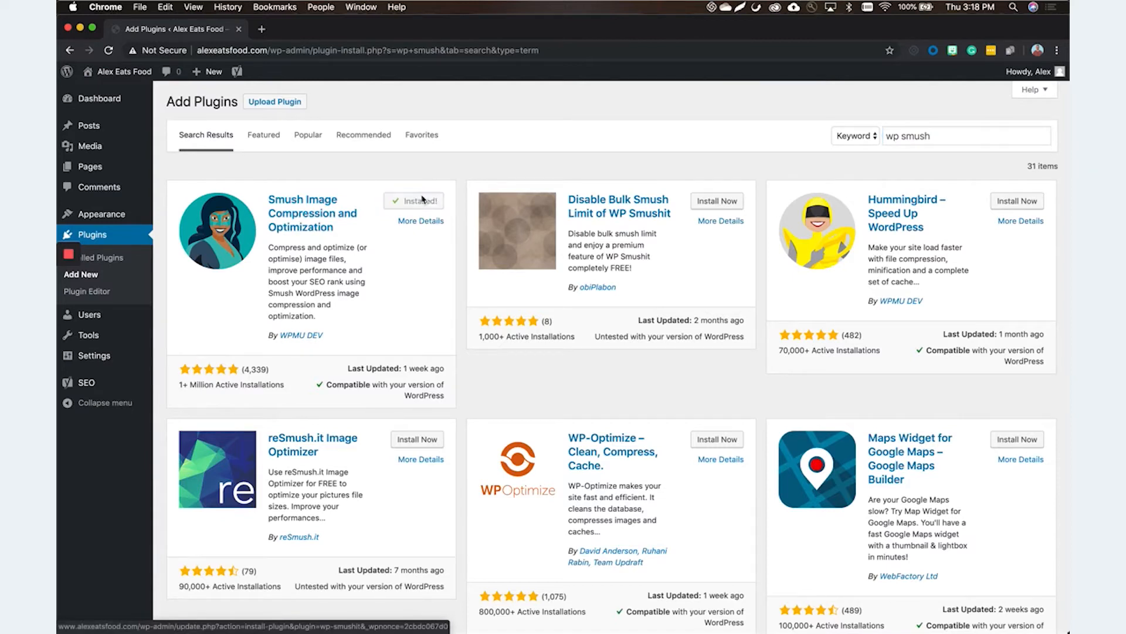
# Activate the Smush plugin and complete its setup wizard, keeping automatic optimization of new uploads, lazy loading and usage data tracking enabled
pyautogui.click(409, 205)
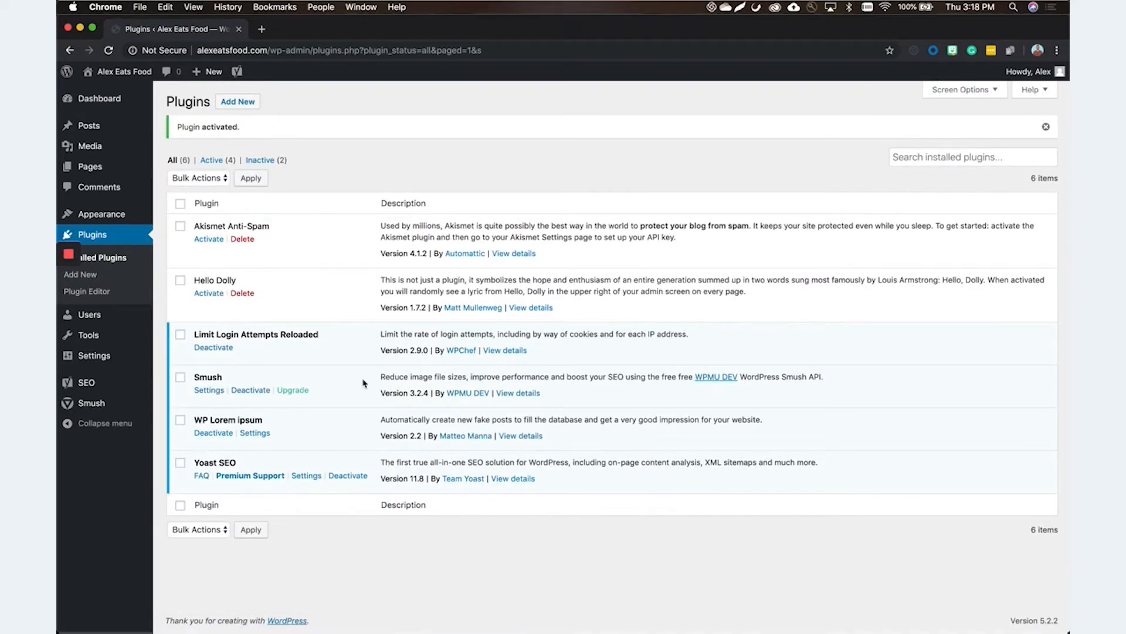
pyautogui.click(103, 403)
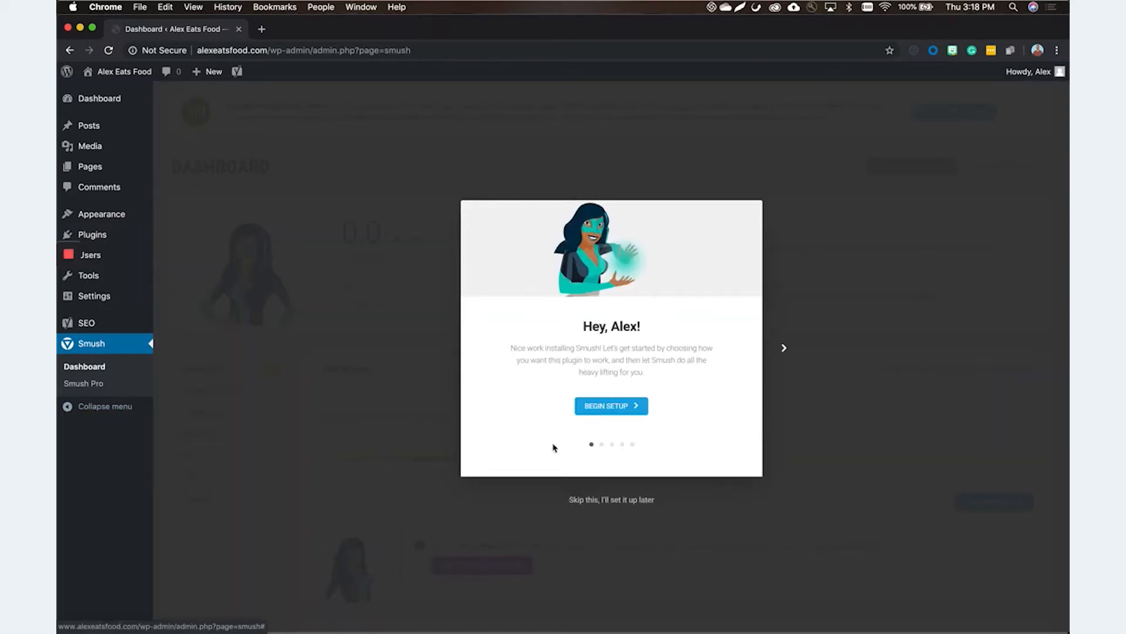
pyautogui.click(618, 405)
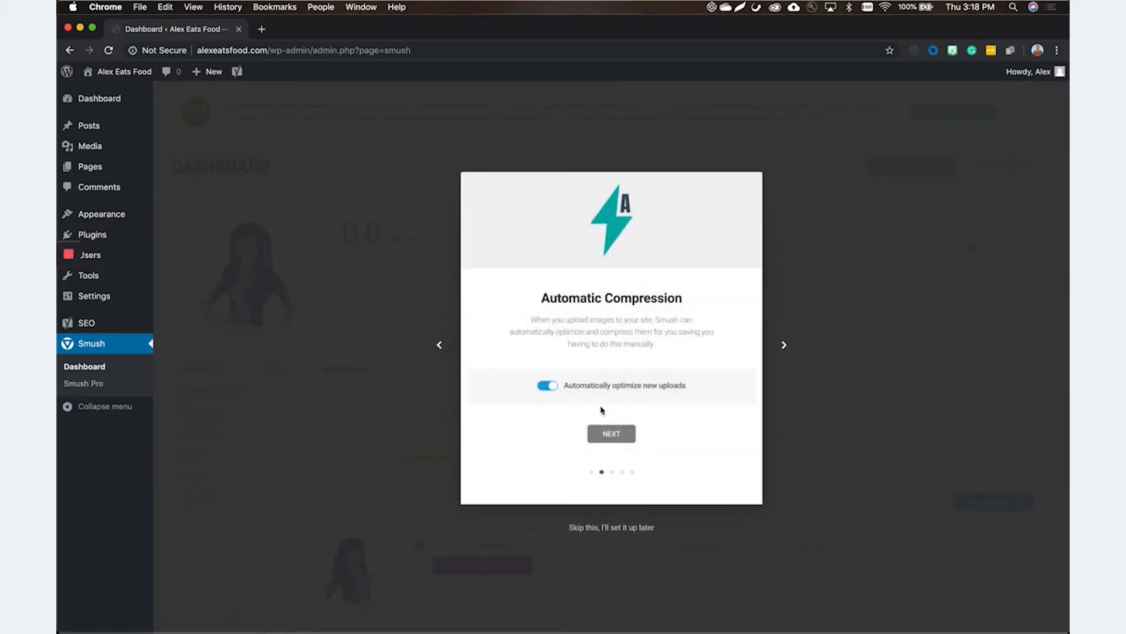
pyautogui.click(608, 433)
pyautogui.click(620, 437)
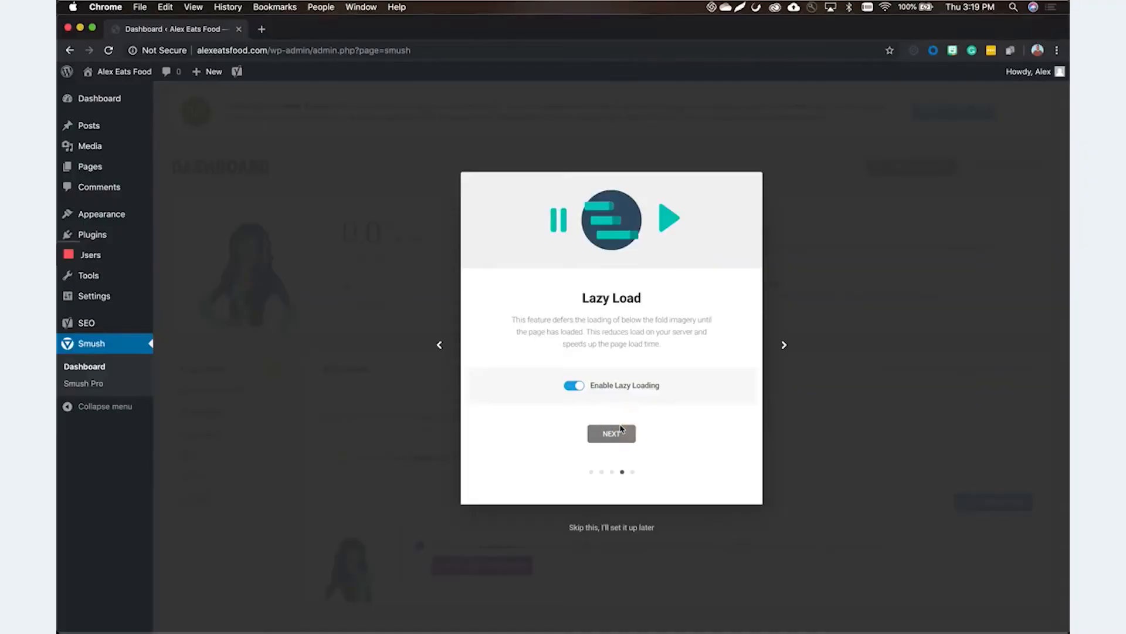
pyautogui.click(618, 434)
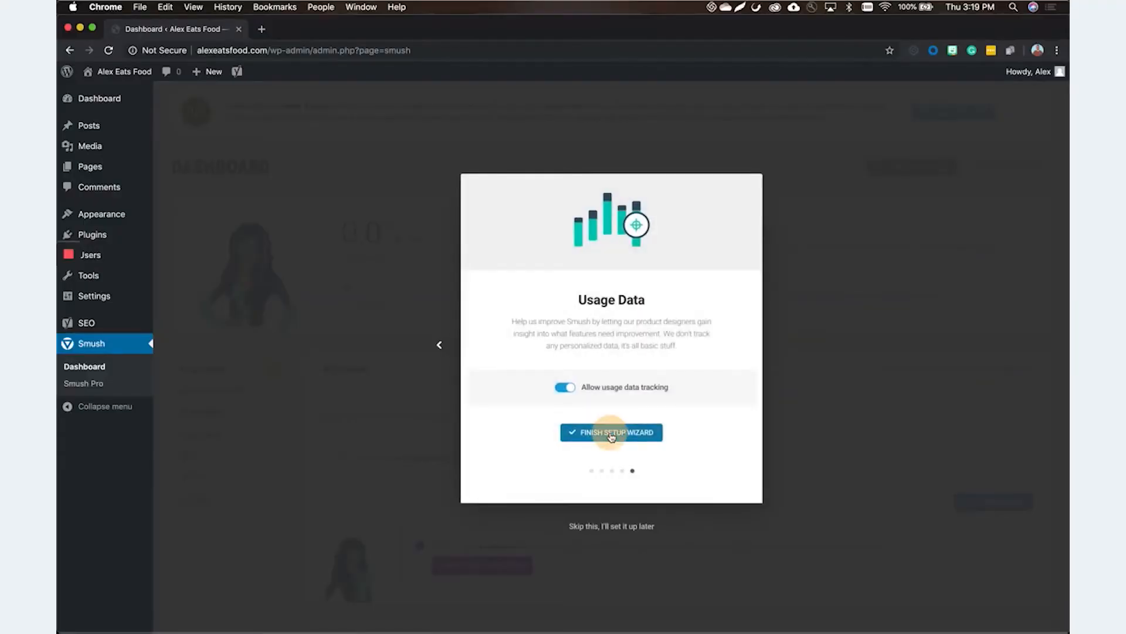
pyautogui.click(611, 434)
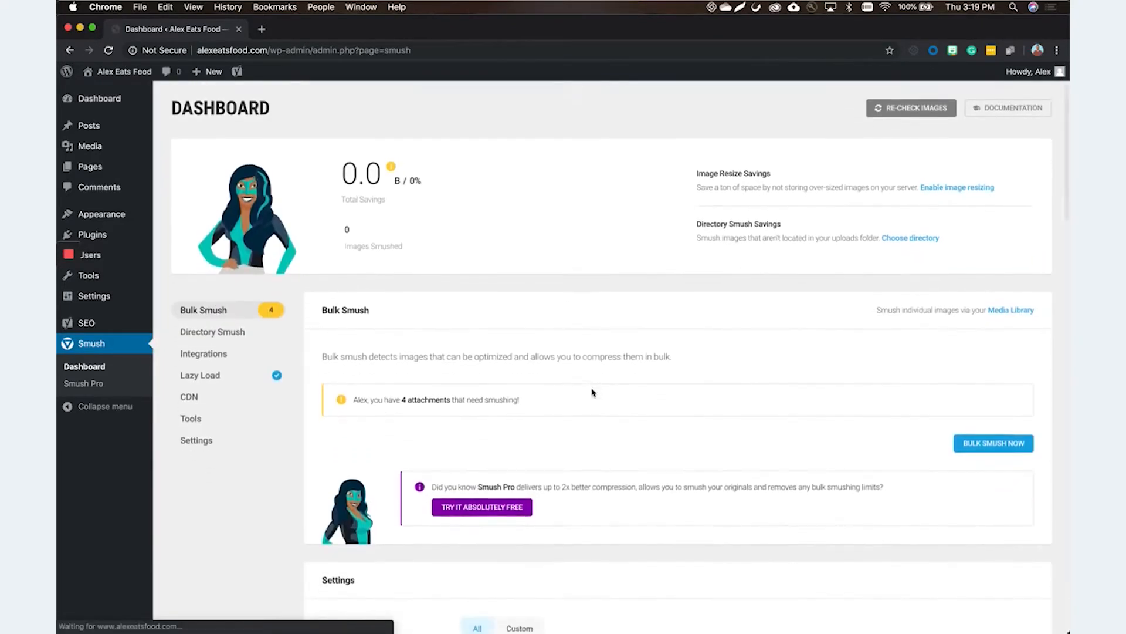
# Run Bulk Smush on the site's uncompressed image attachments
pyautogui.scroll(-3, 592, 393)
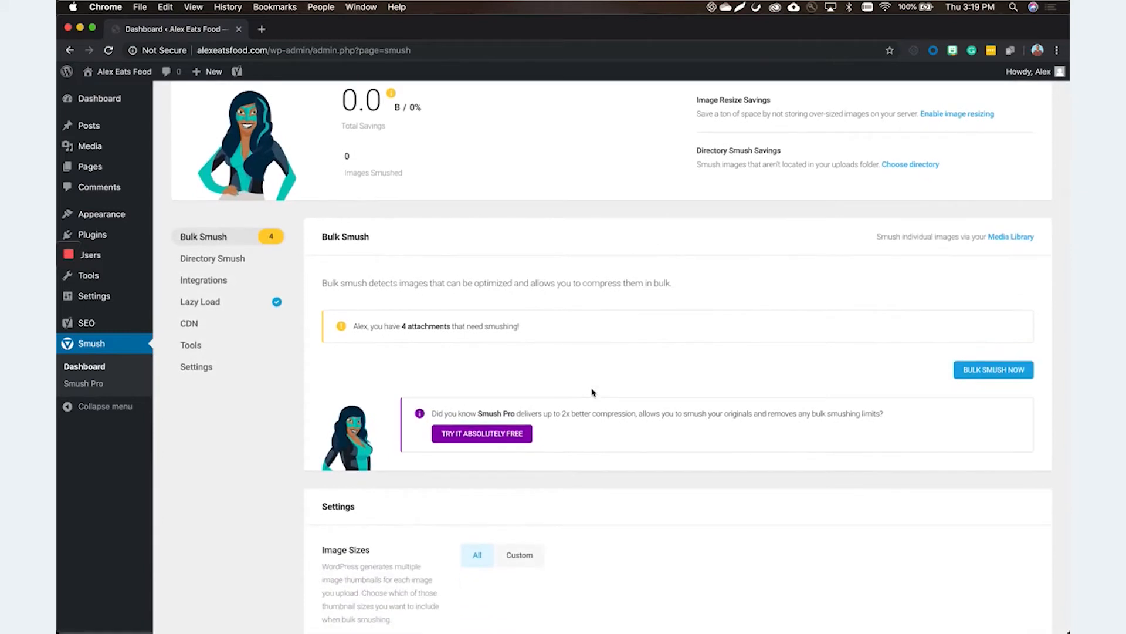
pyautogui.scroll(5, 939, 376)
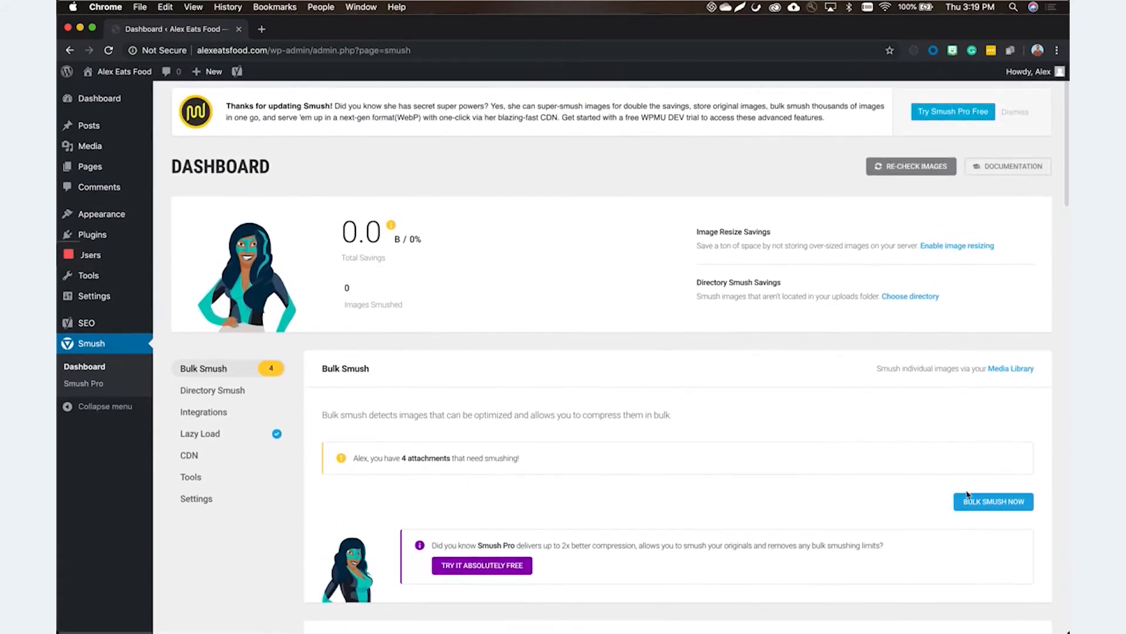
pyautogui.click(972, 502)
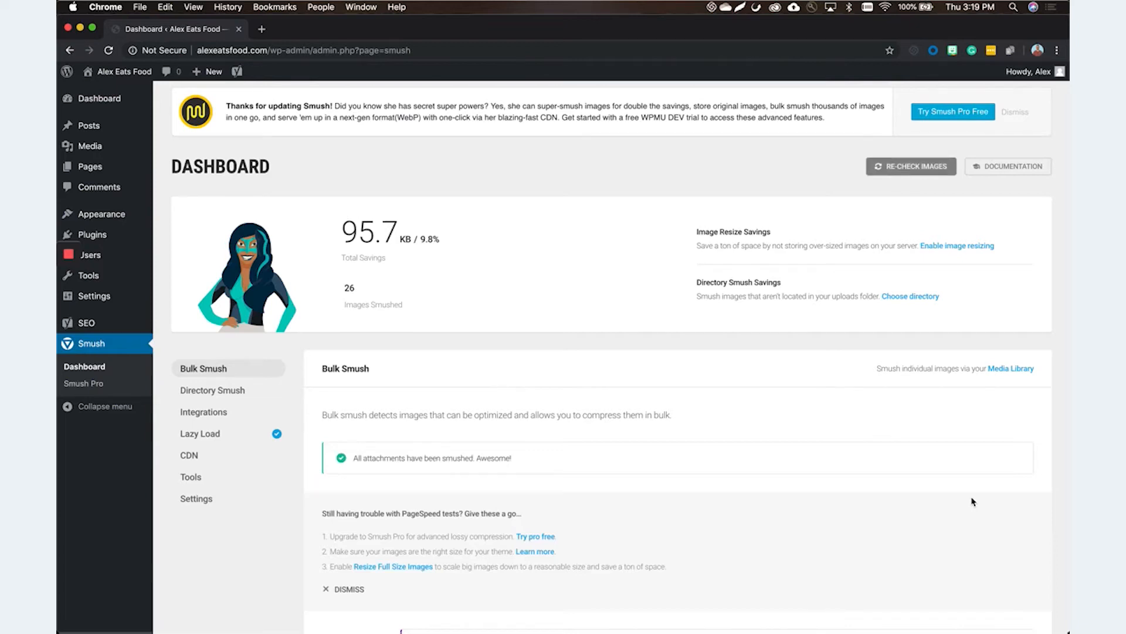
pyautogui.scroll(-5, 973, 502)
pyautogui.scroll(5, 972, 502)
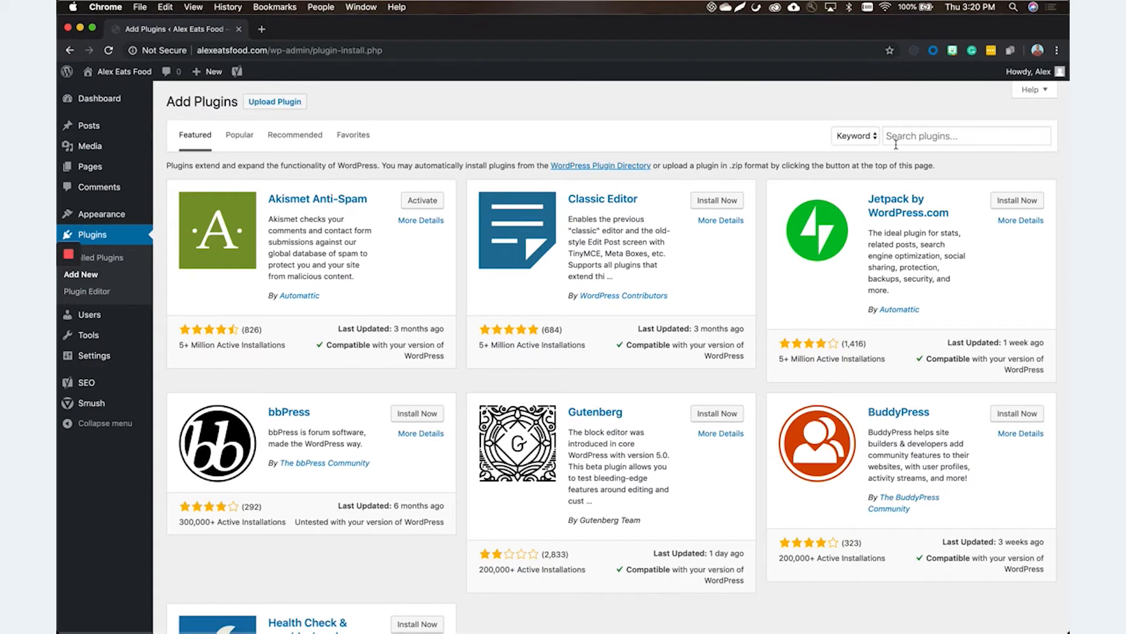
# Search the plugin directory for "autoptimize" and install and activate the Autoptimize plugin
pyautogui.click(896, 141)
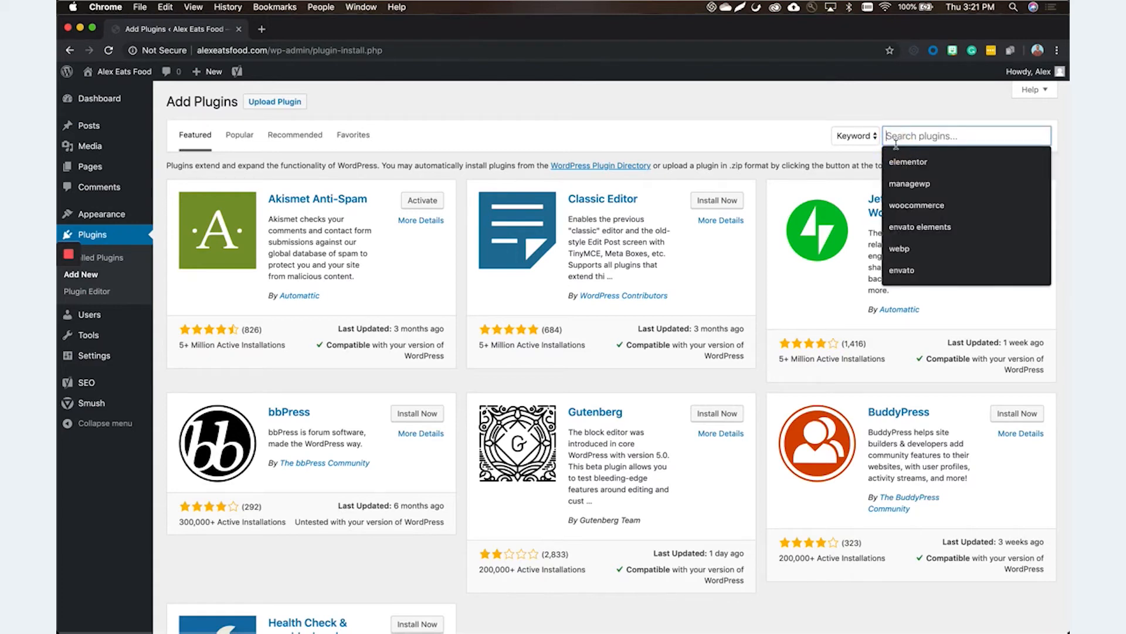
pyautogui.write('auto')
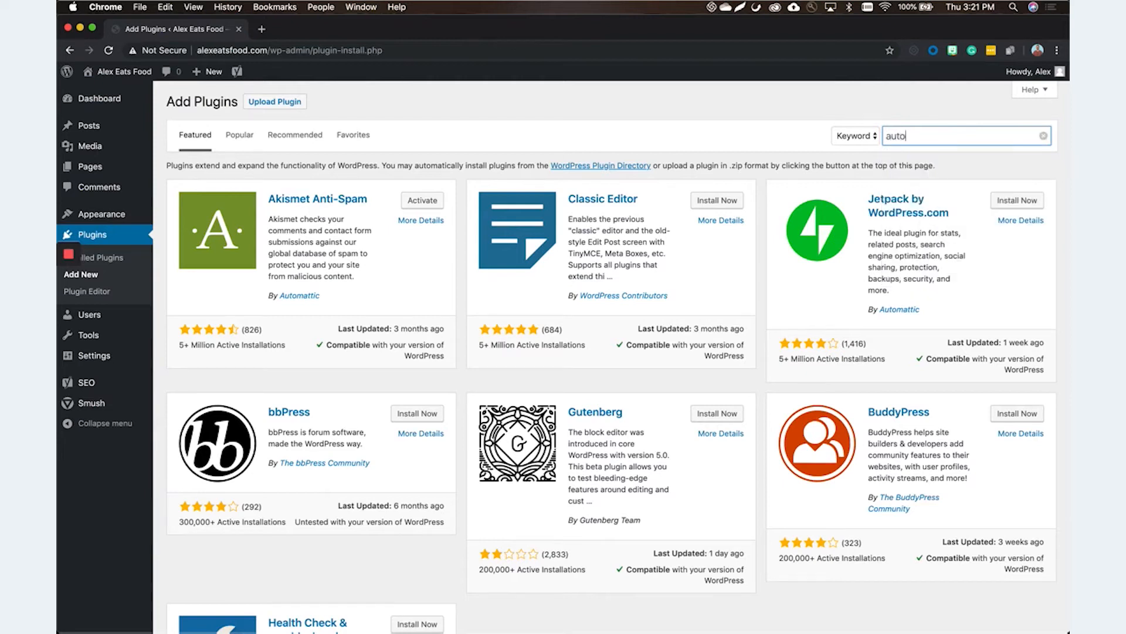
pyautogui.write('ptimze')
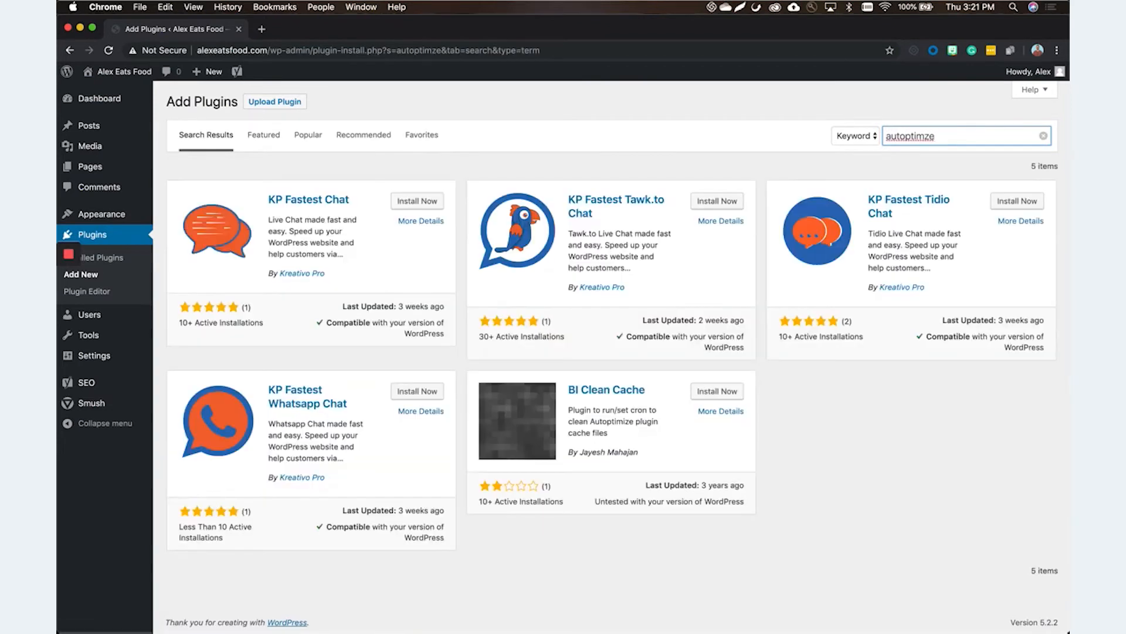
pyautogui.click(926, 135)
pyautogui.write('i')
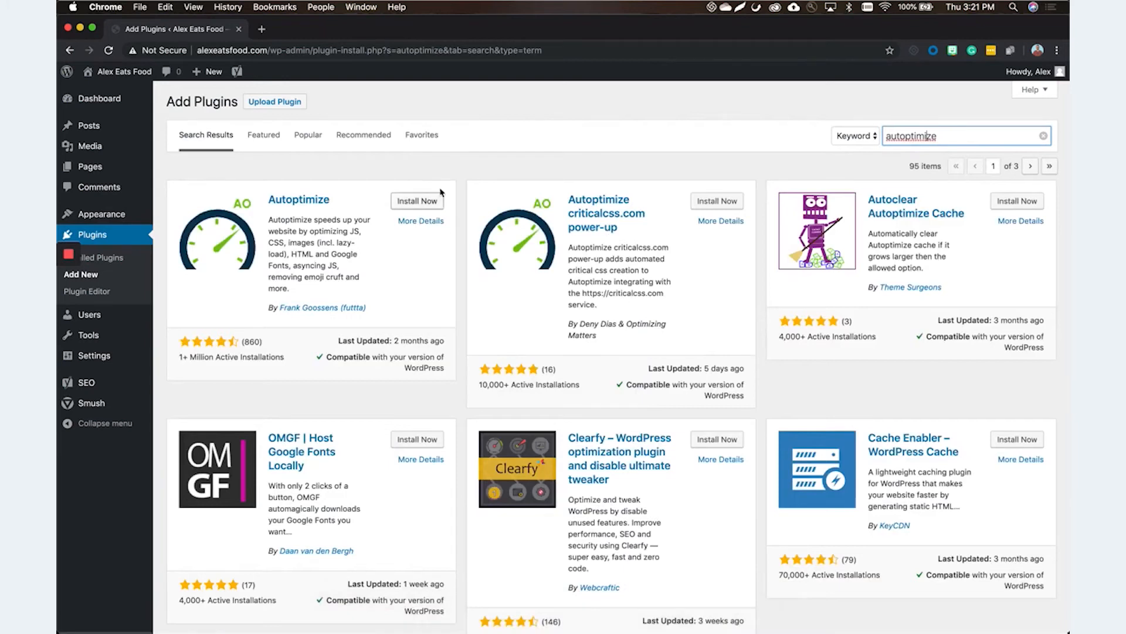
pyautogui.click(423, 200)
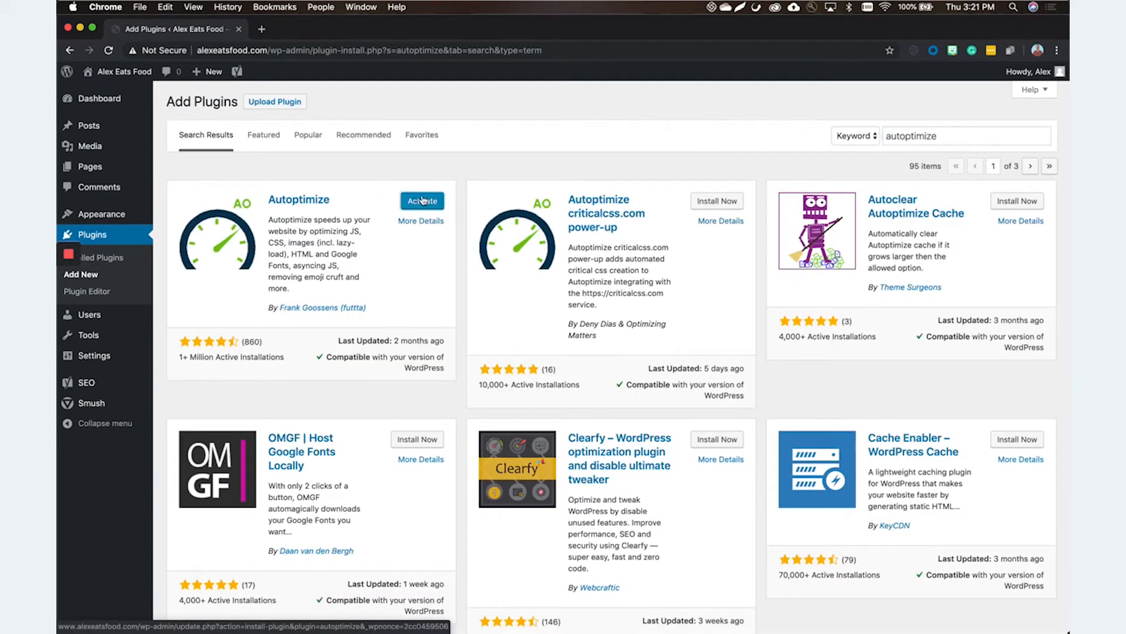
pyautogui.click(434, 203)
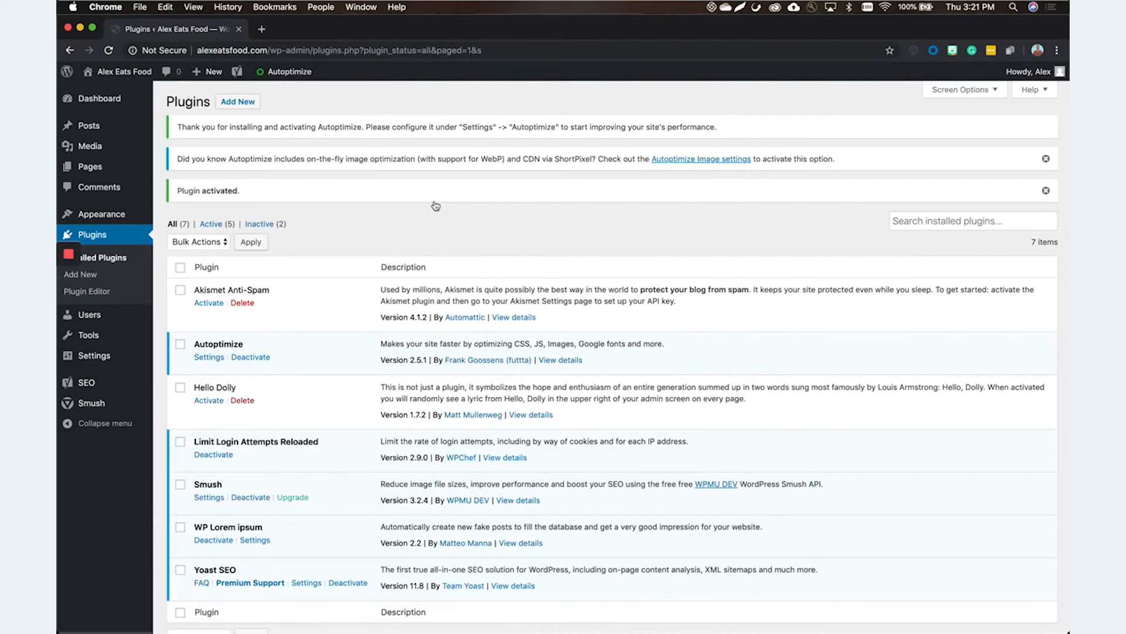
# Enable JavaScript, CSS and HTML code optimization in the Autoptimize settings, saving the changes and emptying the cache
pyautogui.click(208, 359)
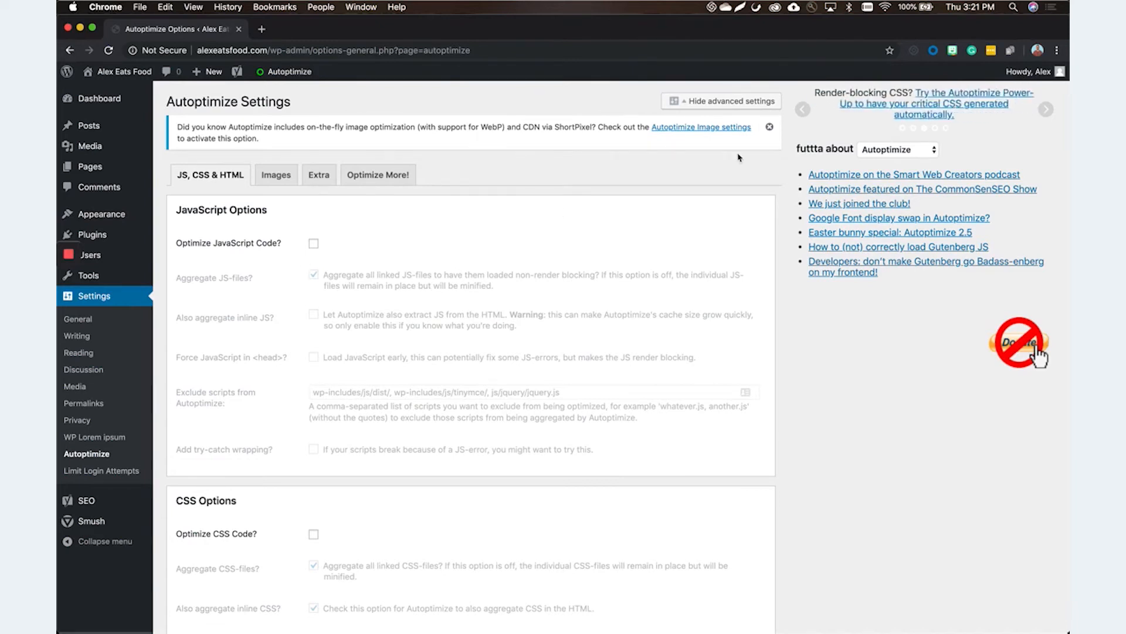
pyautogui.click(714, 103)
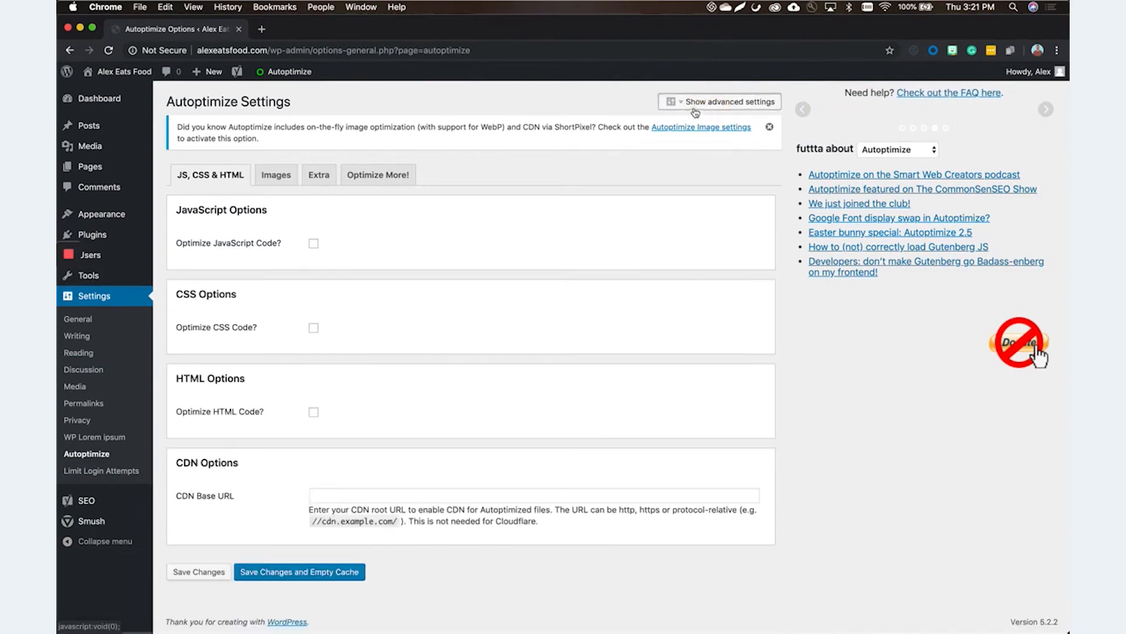
pyautogui.click(696, 106)
pyautogui.click(314, 243)
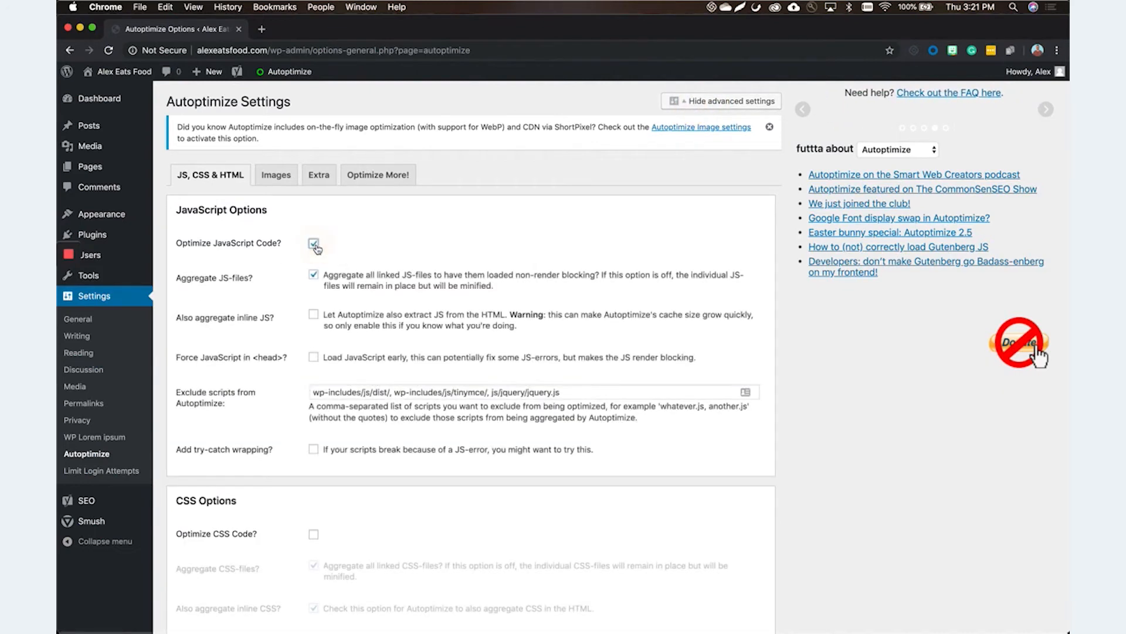
pyautogui.scroll(-5, 316, 249)
pyautogui.click(313, 316)
pyautogui.scroll(-6, 313, 315)
pyautogui.click(313, 373)
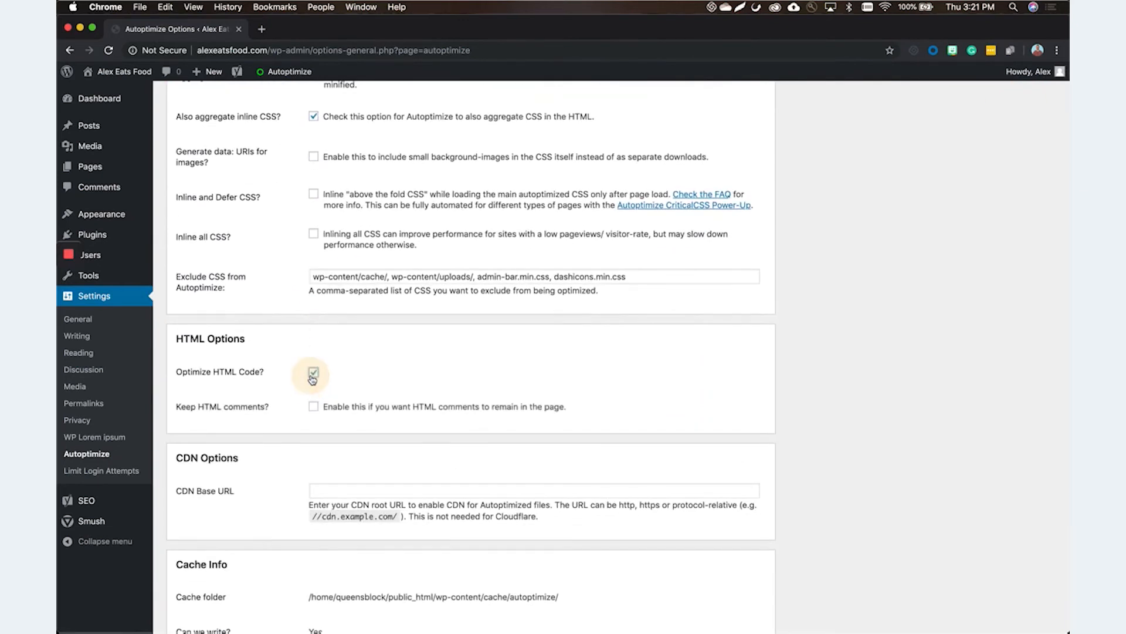
pyautogui.scroll(-8, 312, 379)
pyautogui.click(319, 572)
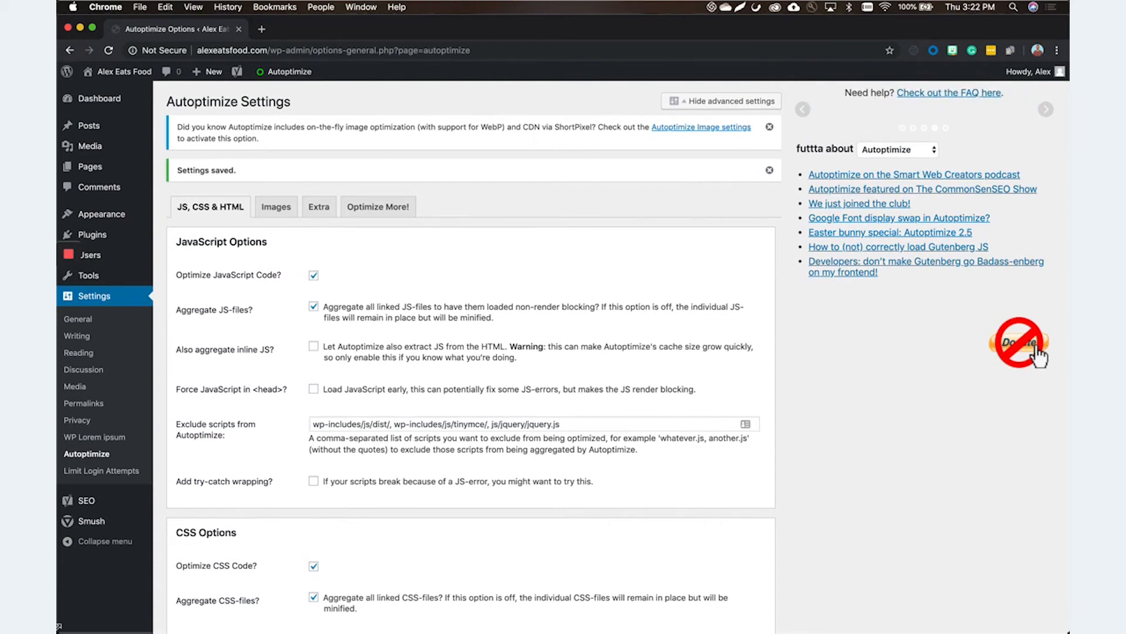
# Search for new plugins with the keyword "cache" and install and activate W3 Total Cache
pyautogui.moveTo(93, 234)
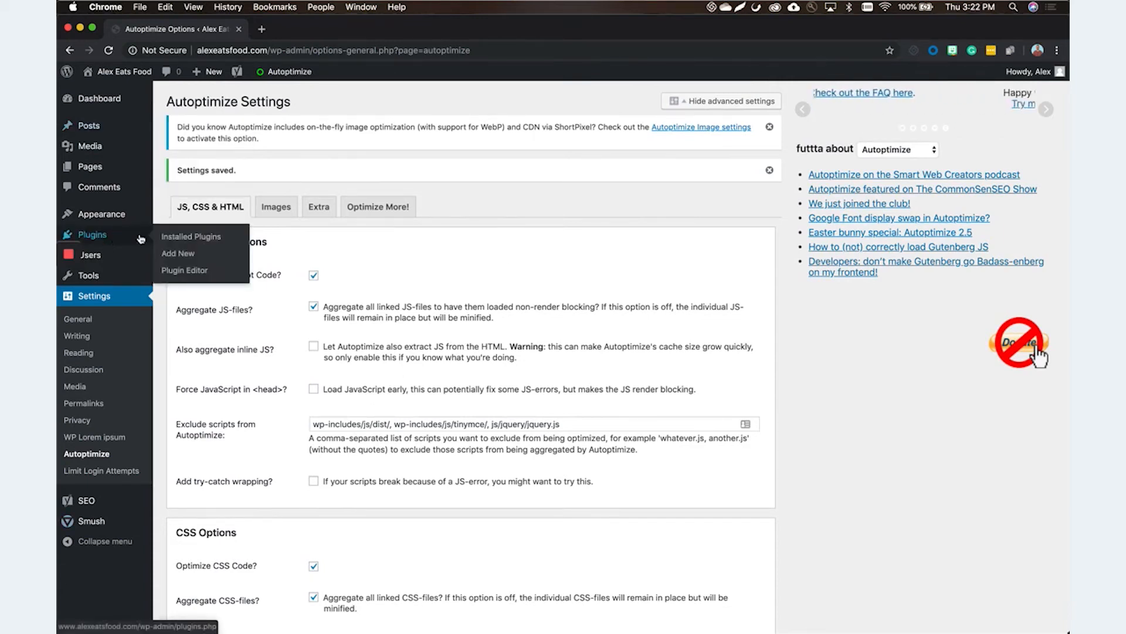
pyautogui.click(182, 253)
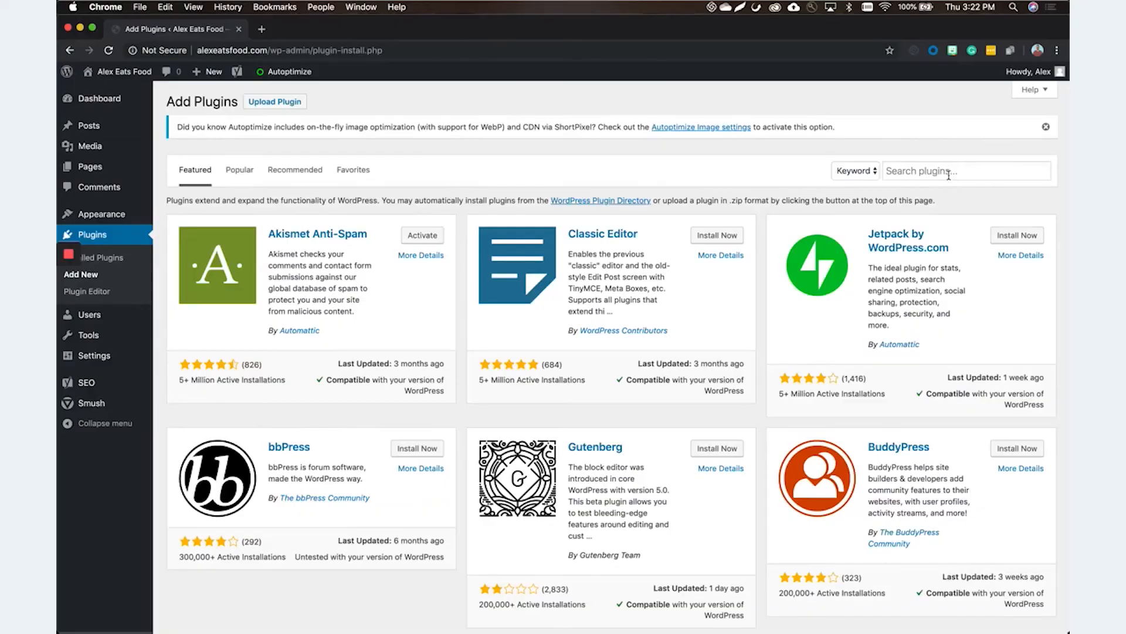
pyautogui.click(962, 170)
pyautogui.write('cache')
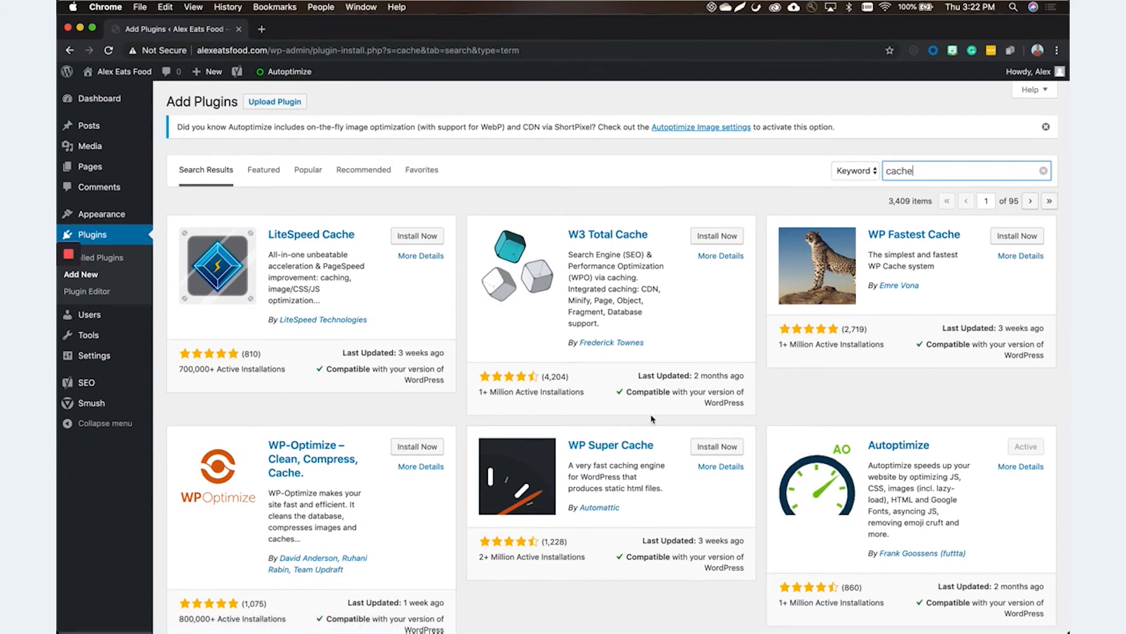
pyautogui.scroll(-5, 652, 419)
pyautogui.scroll(5, 652, 419)
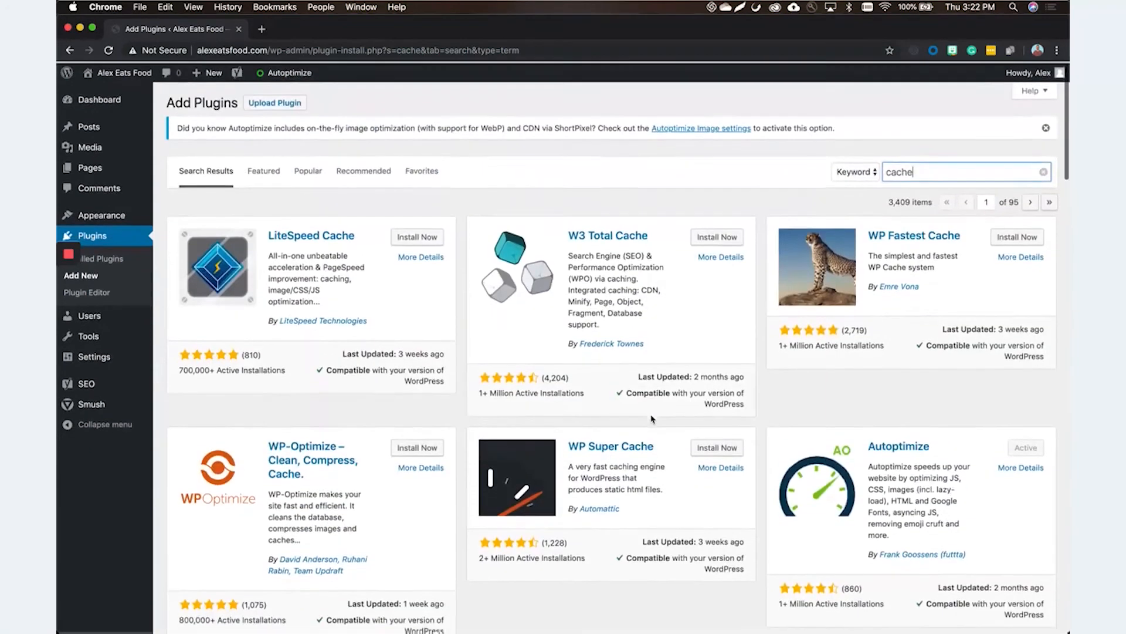
pyautogui.click(728, 239)
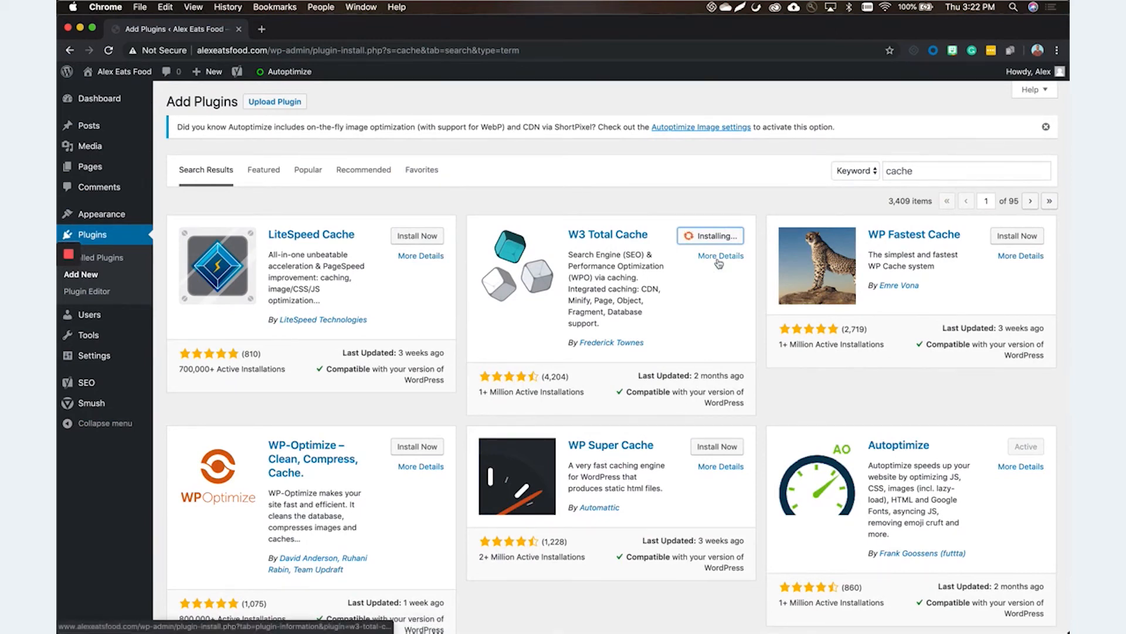
pyautogui.click(739, 235)
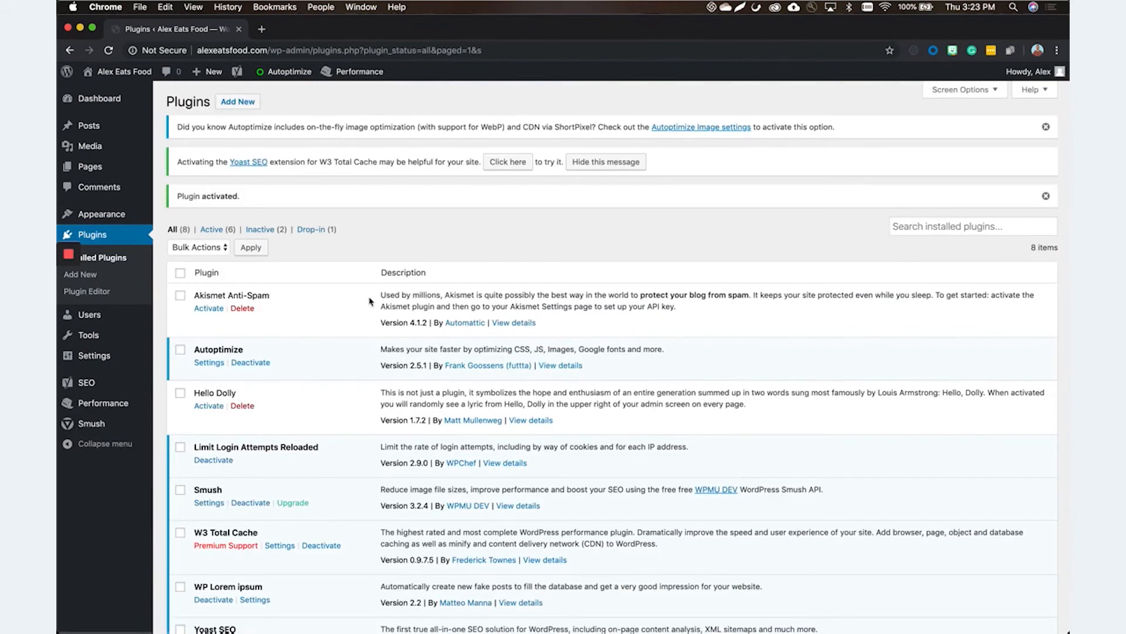
# Open the W3 Total Cache dashboard and look over its sections and available cache settings pages
pyautogui.scroll(-2, 369, 301)
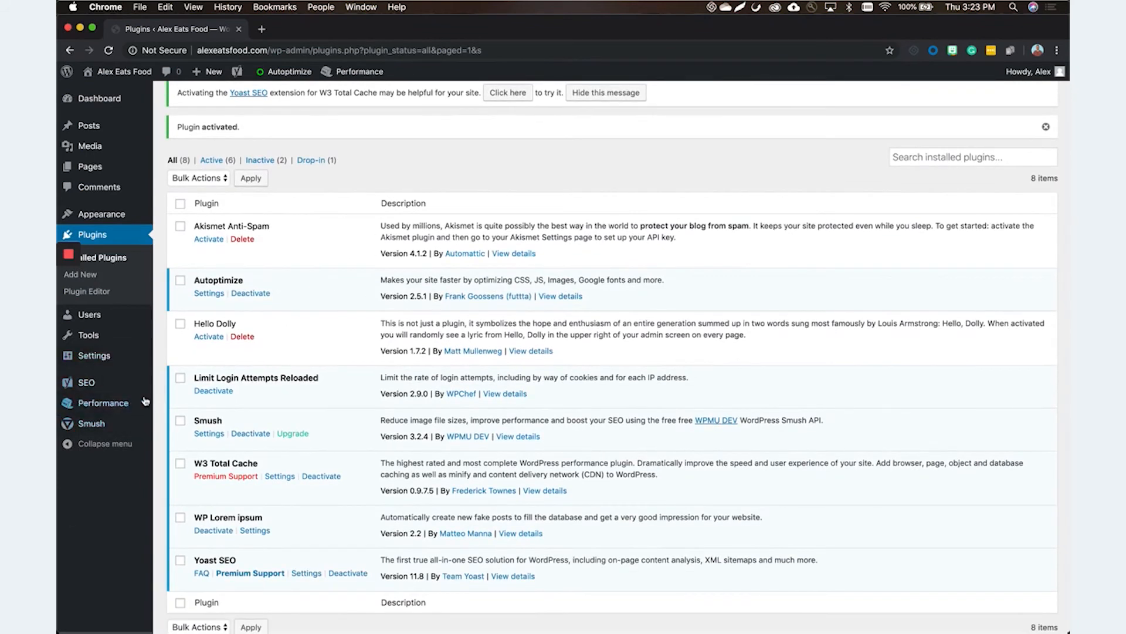
pyautogui.click(129, 411)
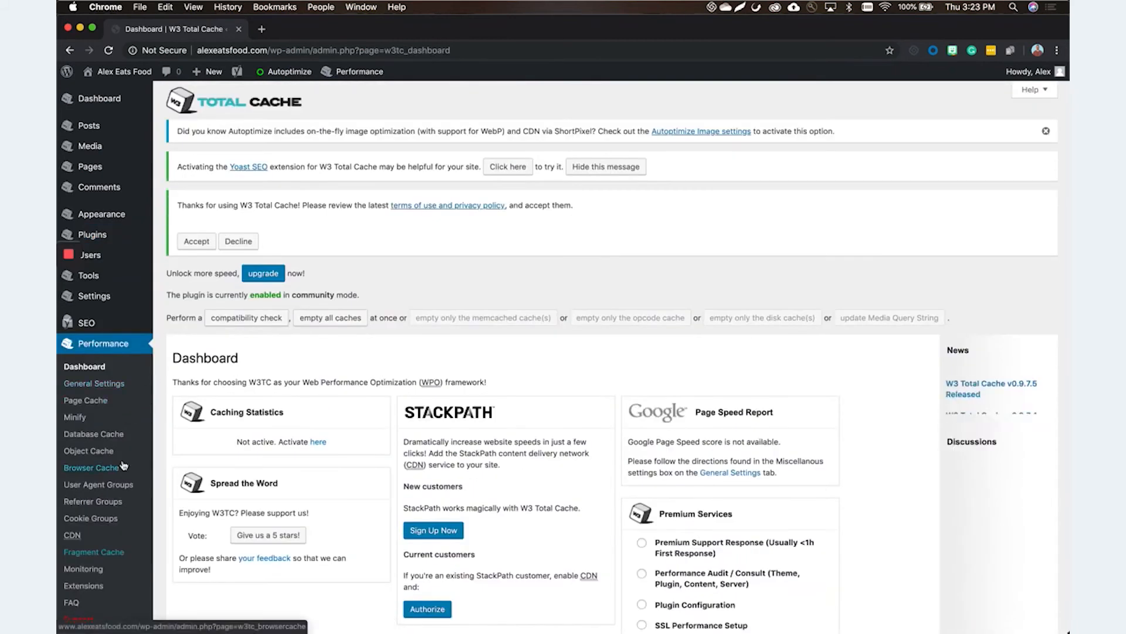
pyautogui.scroll(-3, 123, 465)
pyautogui.scroll(-2, 123, 466)
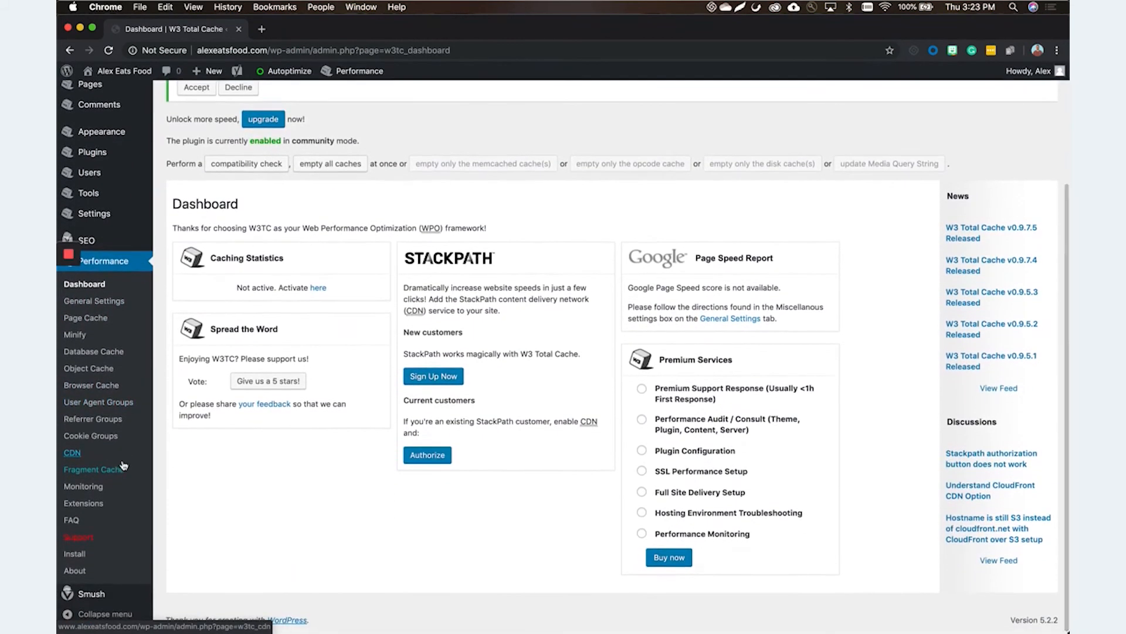
pyautogui.scroll(5, 332, 258)
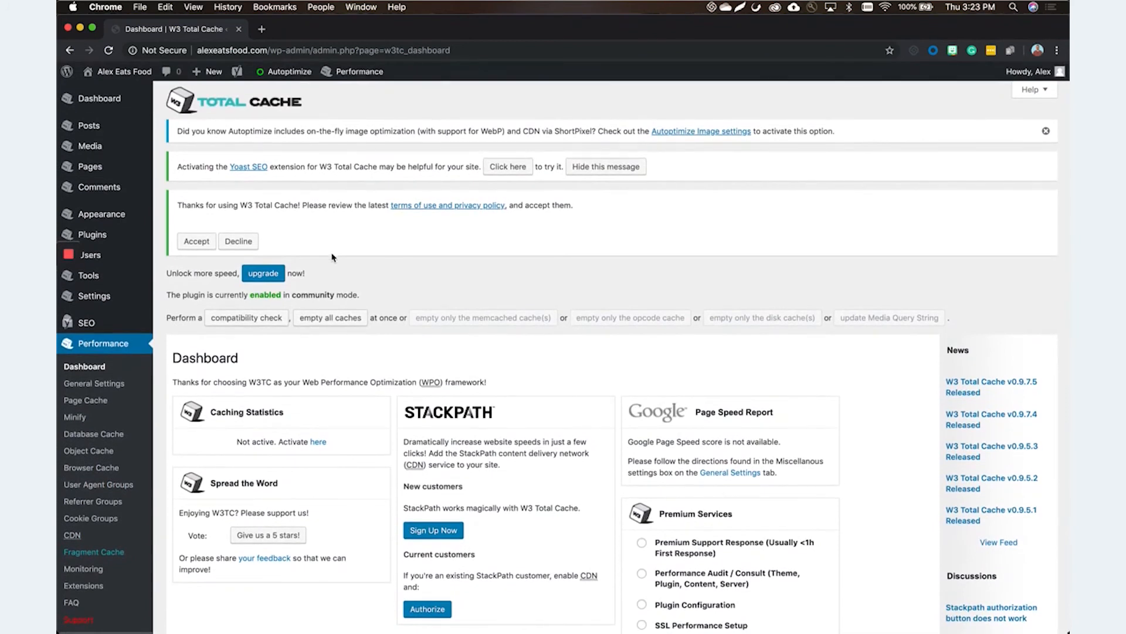
pyautogui.scroll(-4, 332, 258)
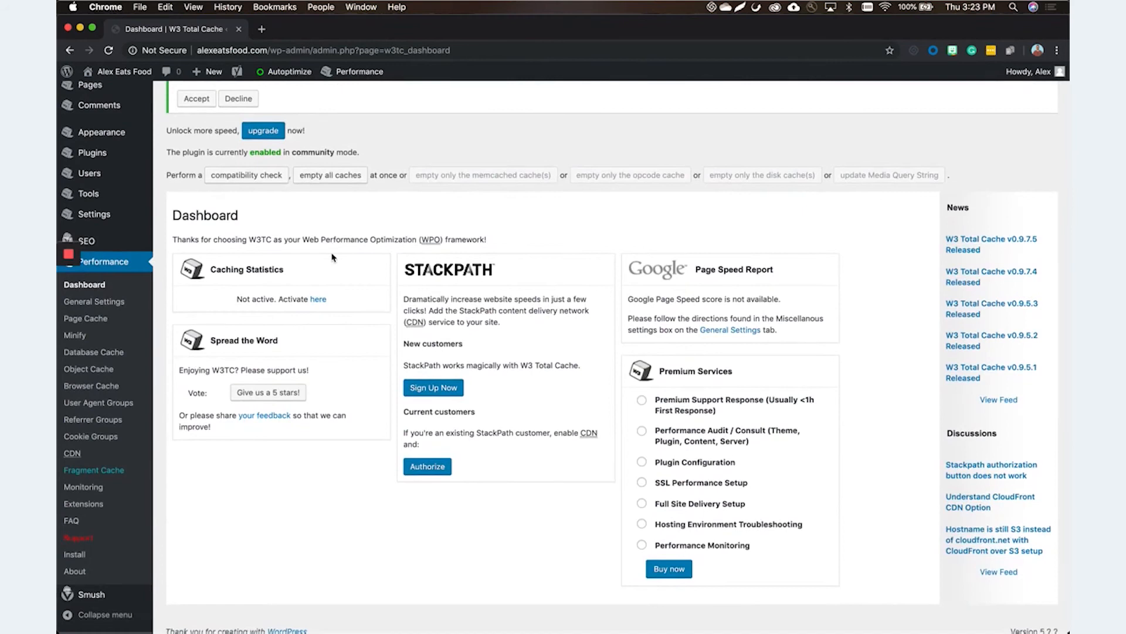
pyautogui.scroll(-1, 332, 257)
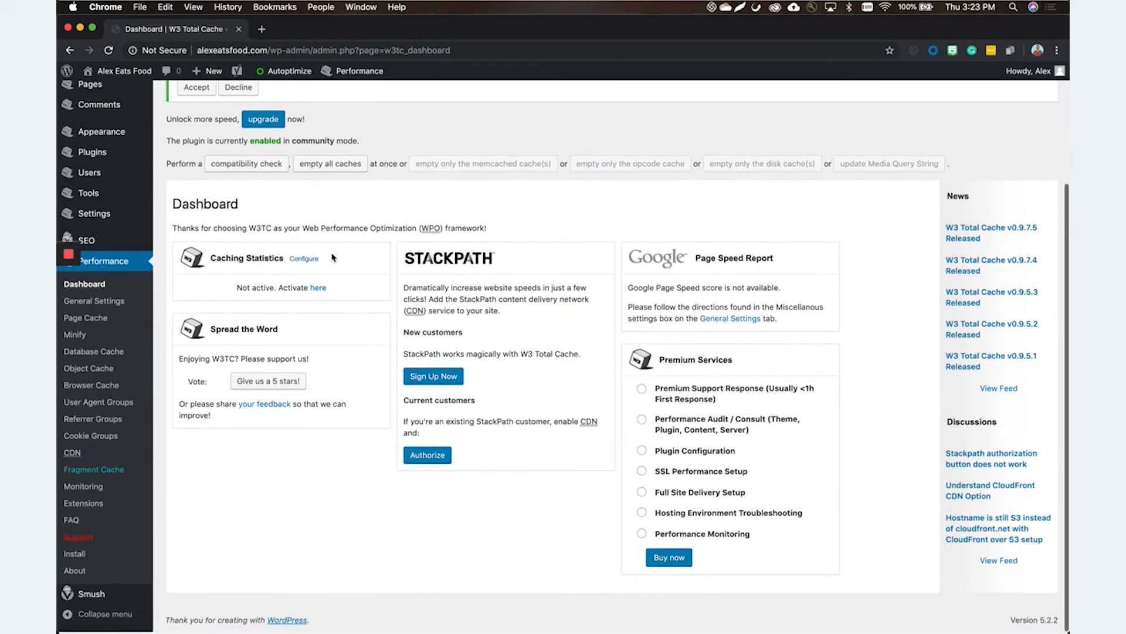
# Open W3 Total Cache's Page Cache settings and save all settings with the default General options
pyautogui.click(100, 319)
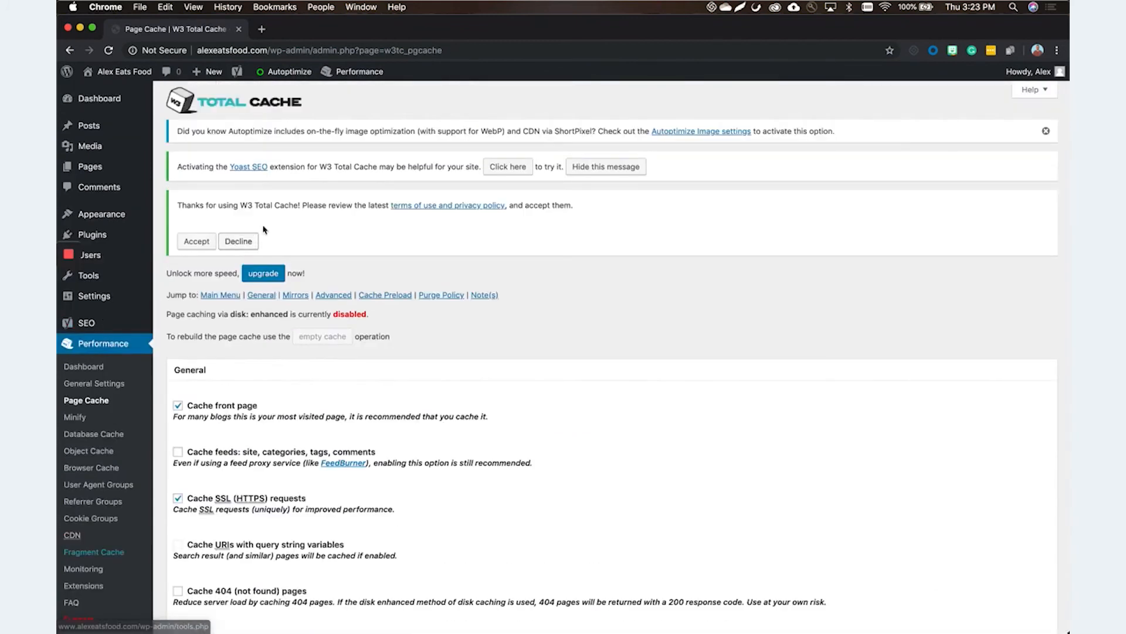
pyautogui.scroll(-5, 194, 446)
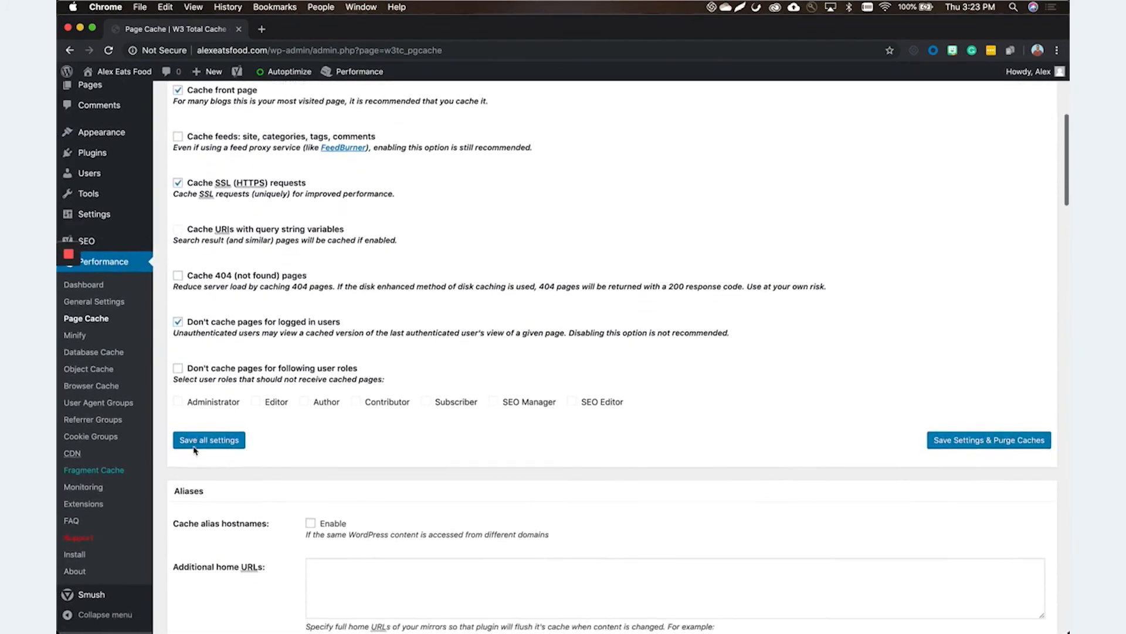
pyautogui.click(222, 411)
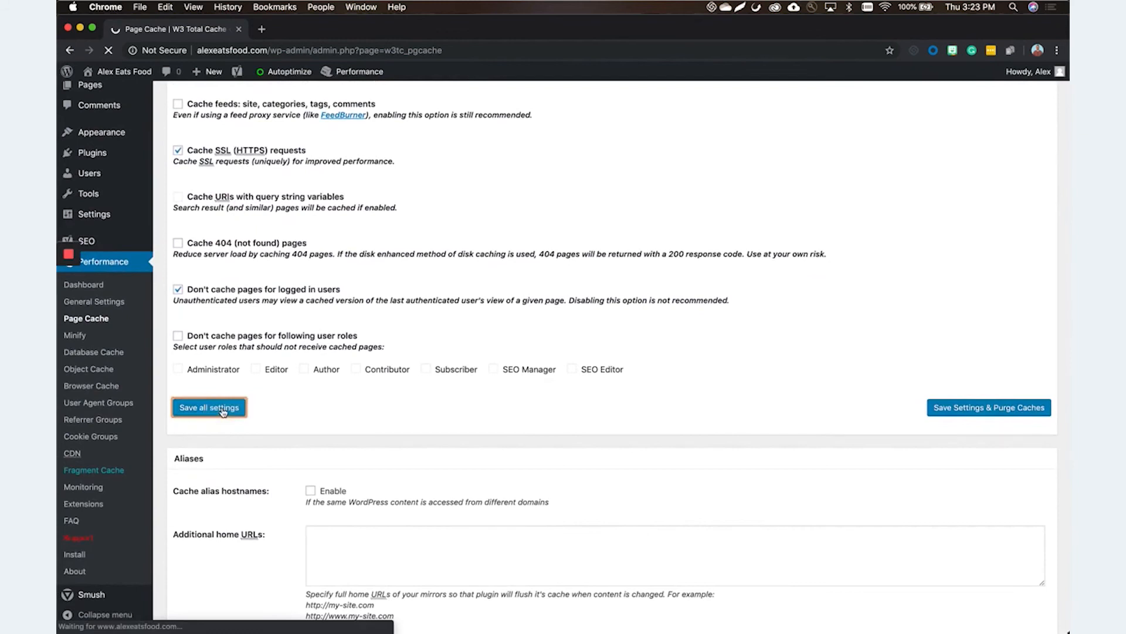